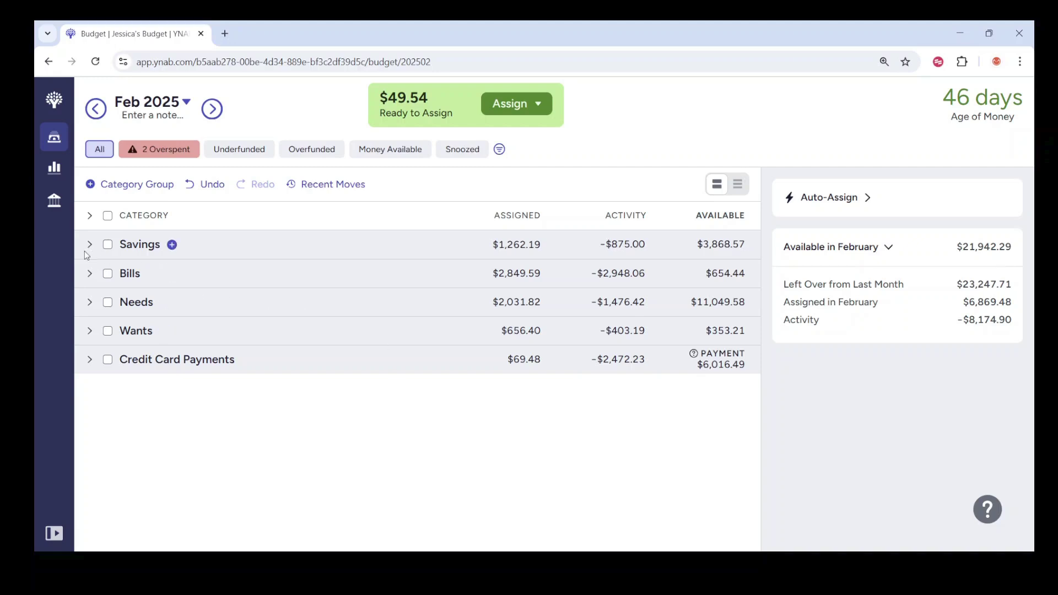
Expand the Savings group and check the details of the Roof Replinishment and Emergency fund categories, leaving nothing selected.
left_click(87, 248)
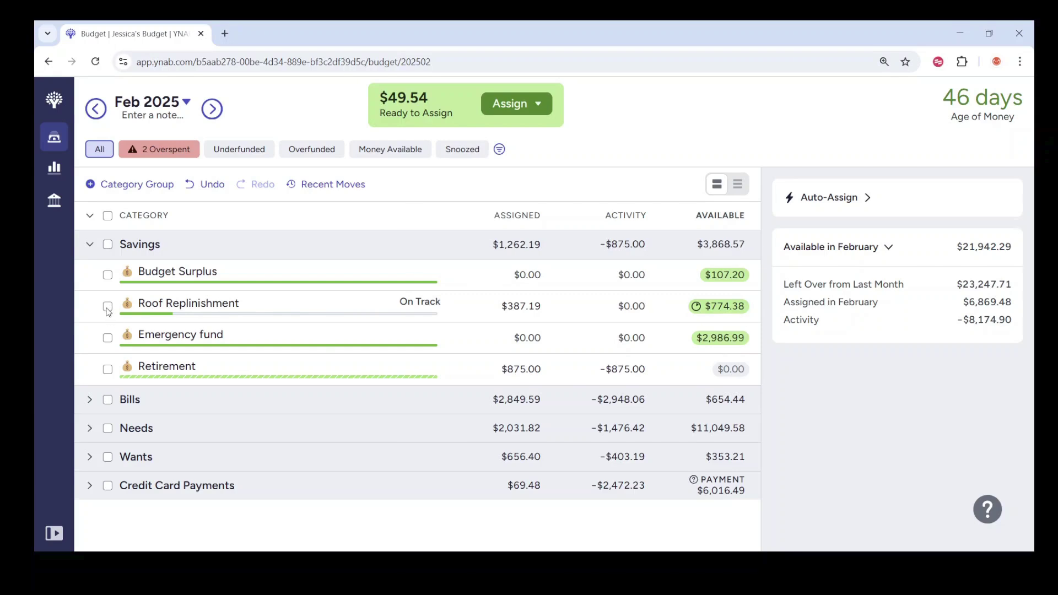
left_click(108, 307)
left_click(108, 338)
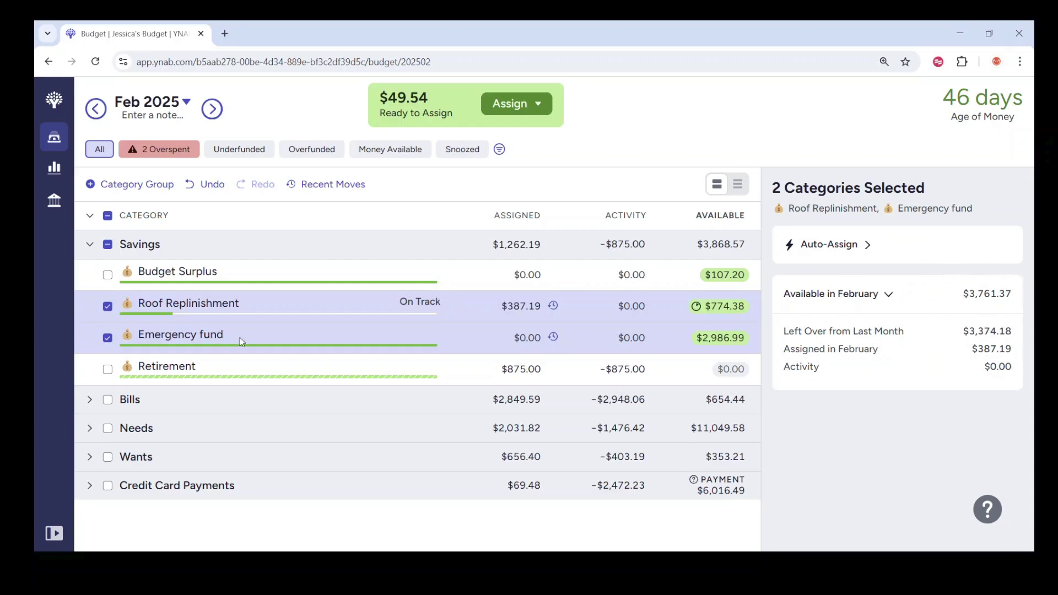
left_click(108, 338)
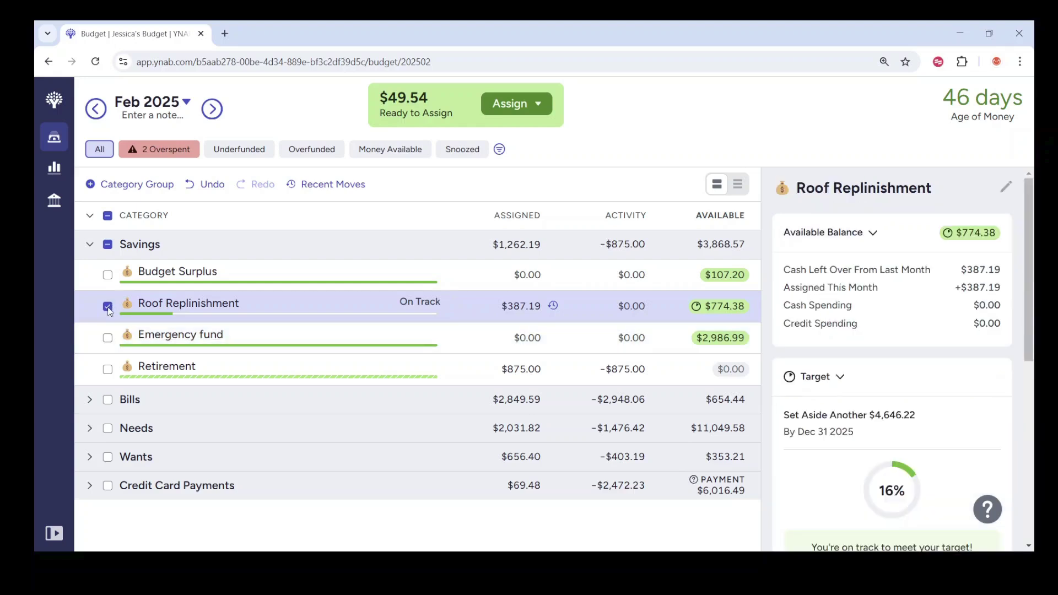
left_click(490, 305)
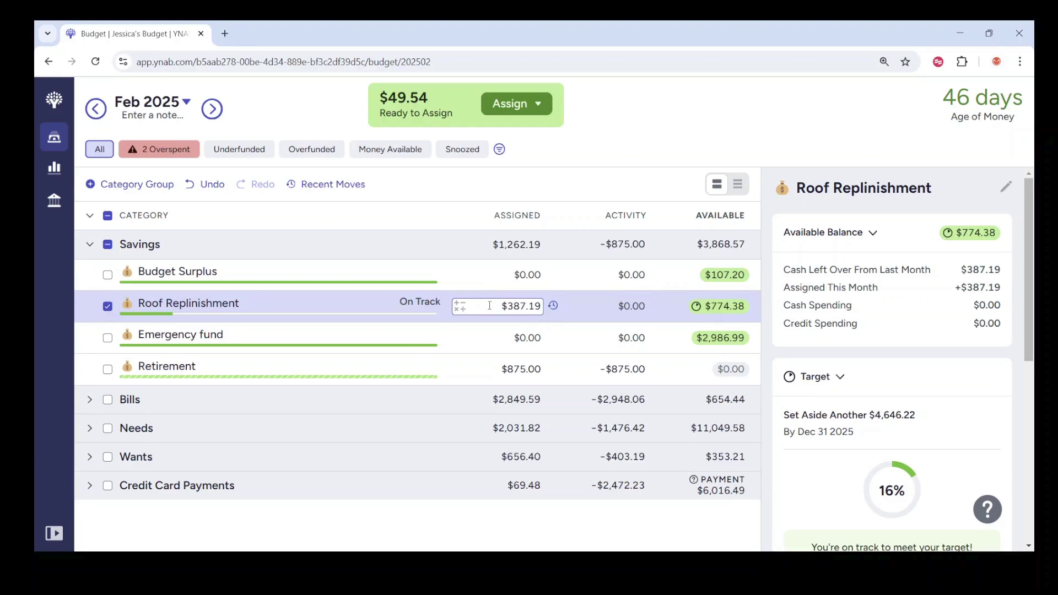
left_click(591, 305)
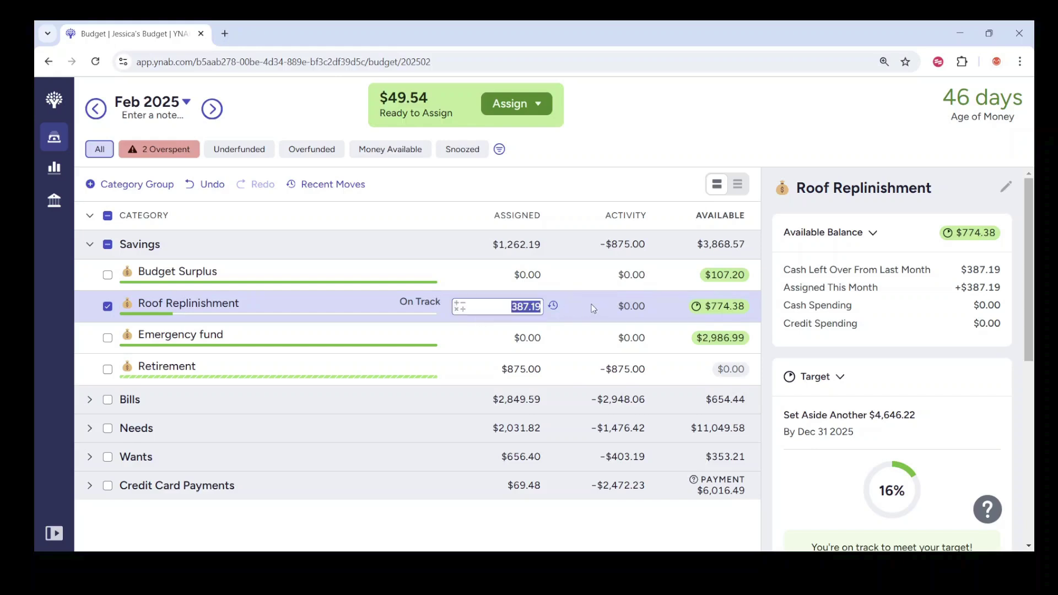
left_click(107, 307)
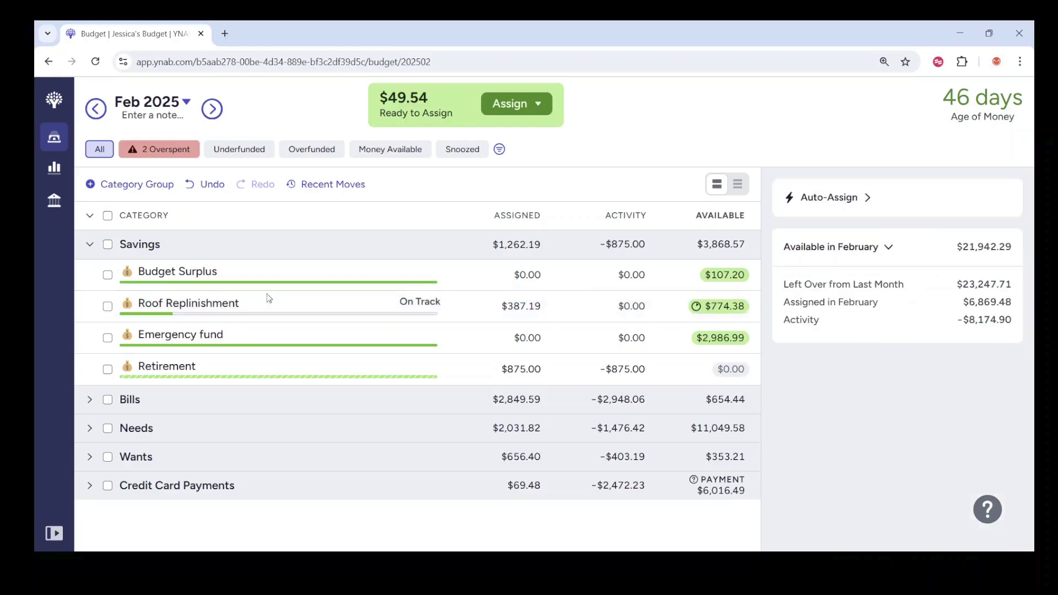
Examine the Roof Replinishment category's target progress and its total to assign by Dec 31 2025, ending with the category deselected.
left_click(573, 306)
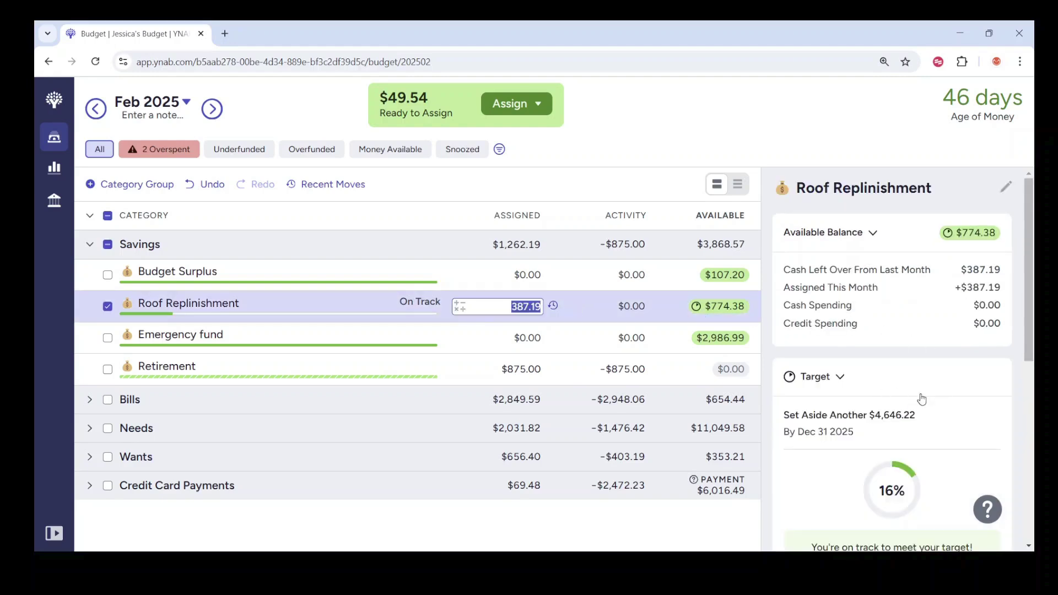
scroll(920, 397, "down", 3)
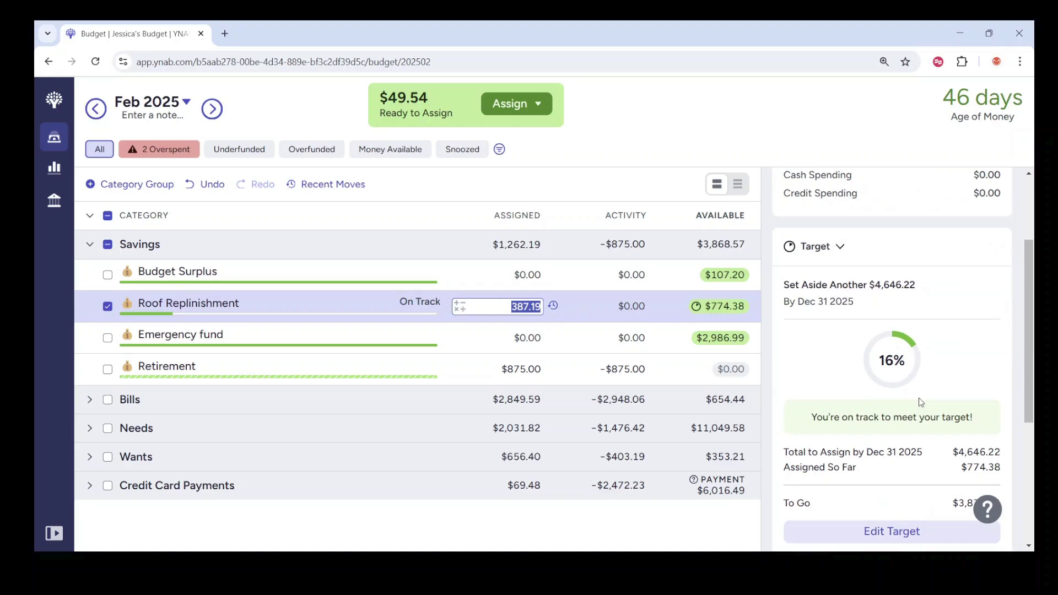
scroll(920, 397, "down", 2)
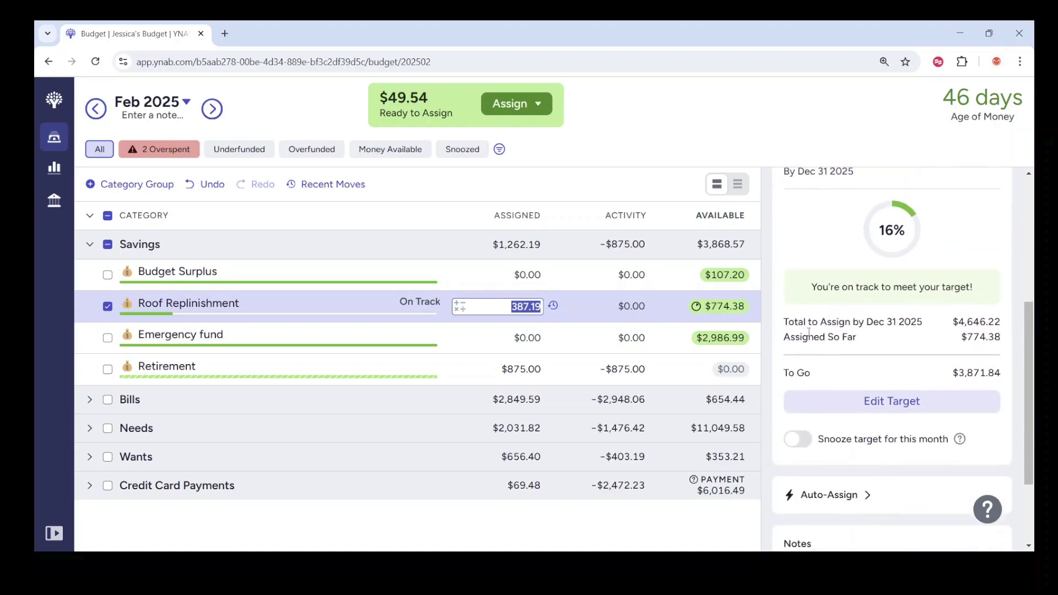
left_click_drag(999, 324, 783, 325)
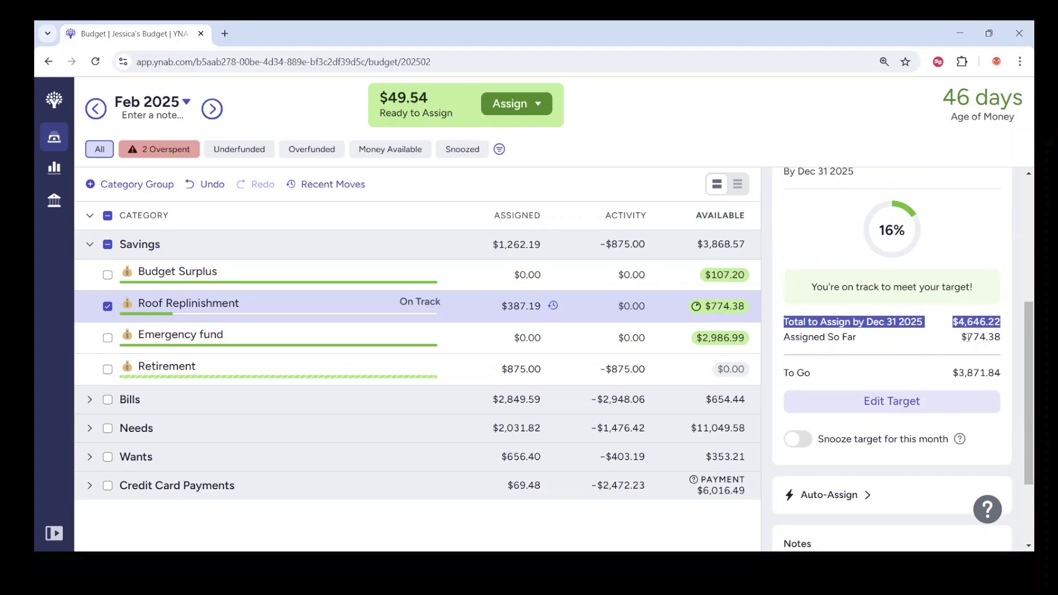
left_click(515, 317)
left_click(107, 307)
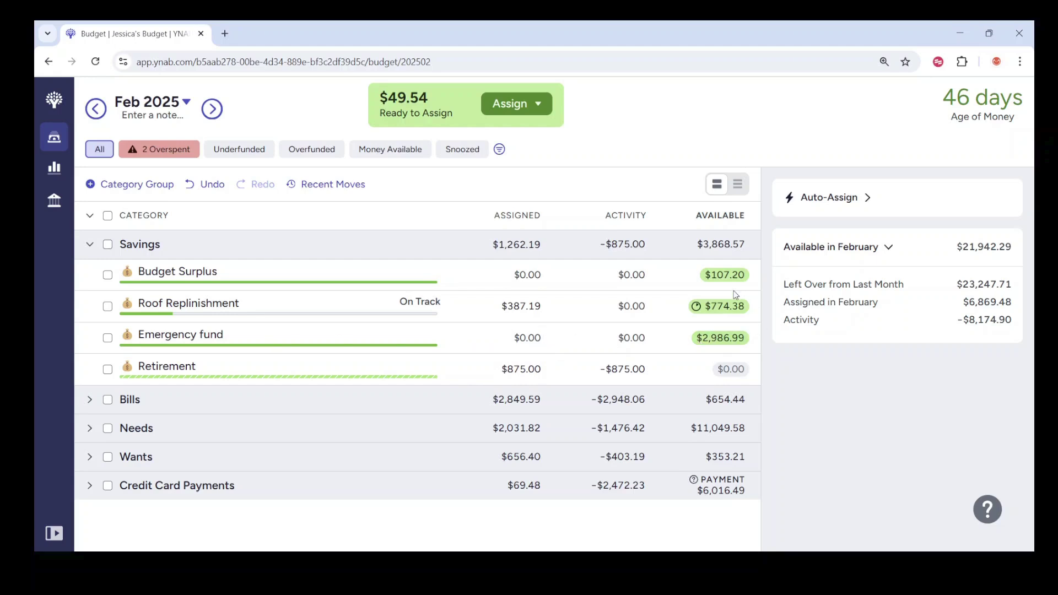
Review the combined summary of Roof Replinishment and Emergency fund, and check the Retirement category's details before deselecting it.
left_click(108, 306)
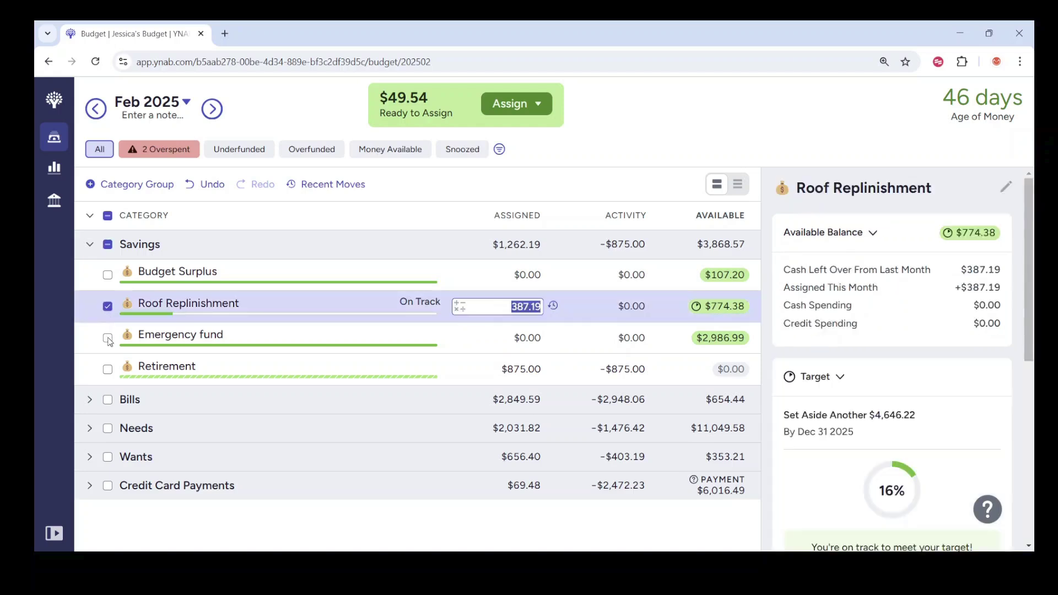
left_click(108, 338)
left_click(520, 337)
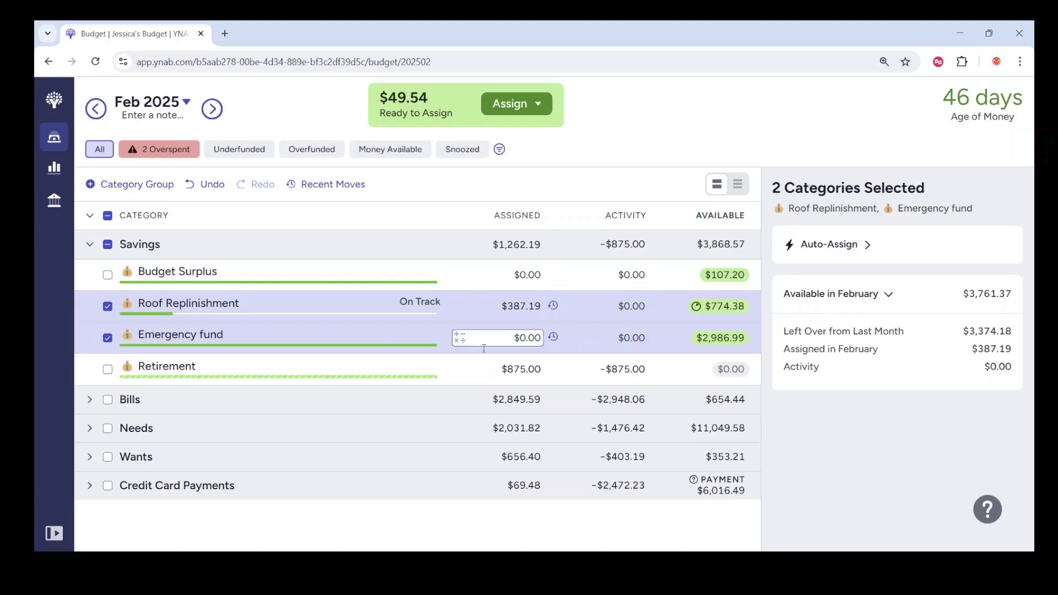
left_click(505, 310)
key("Return")
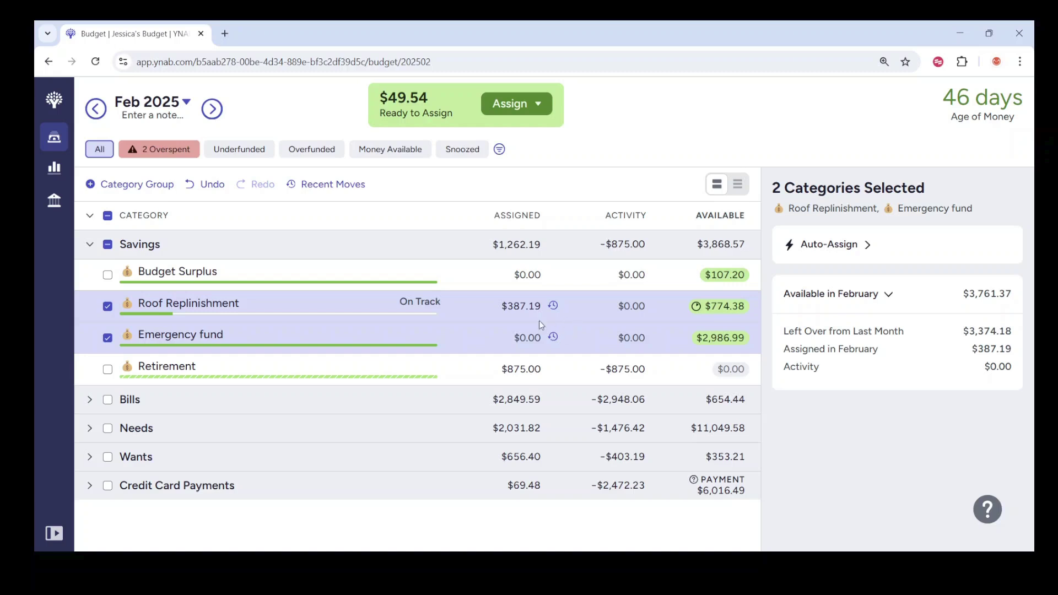
left_click(441, 366)
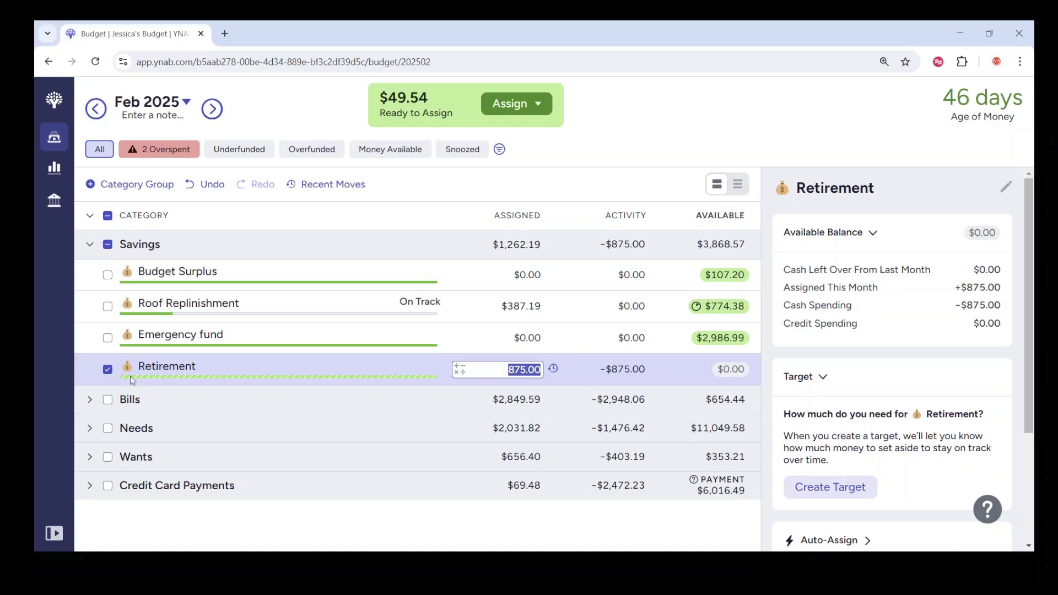
left_click(107, 370)
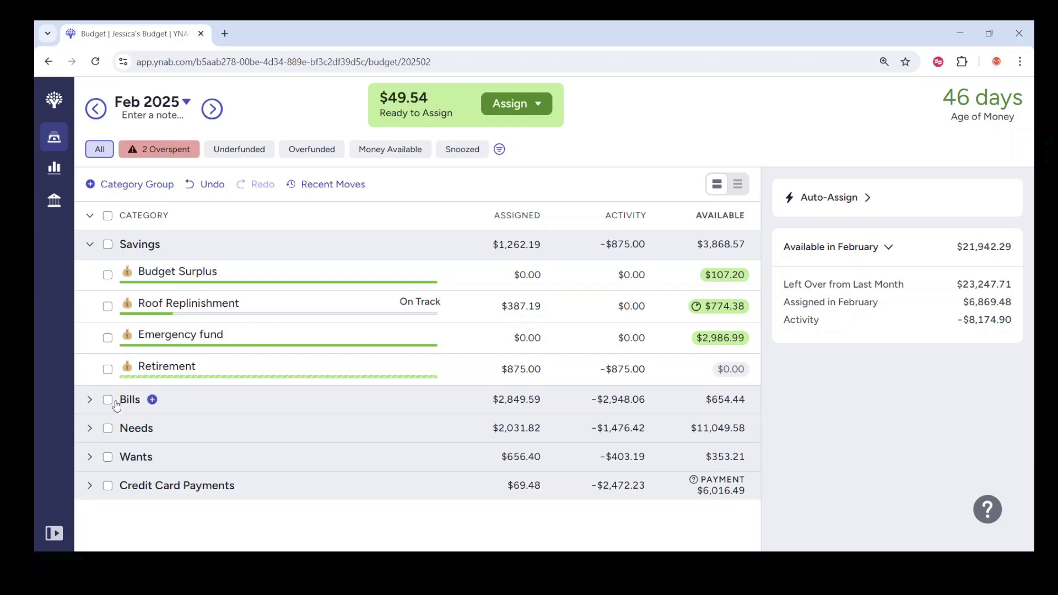
Expand the Wants group to look over its categories, and collapse both the Savings and Wants groups.
left_click(90, 457)
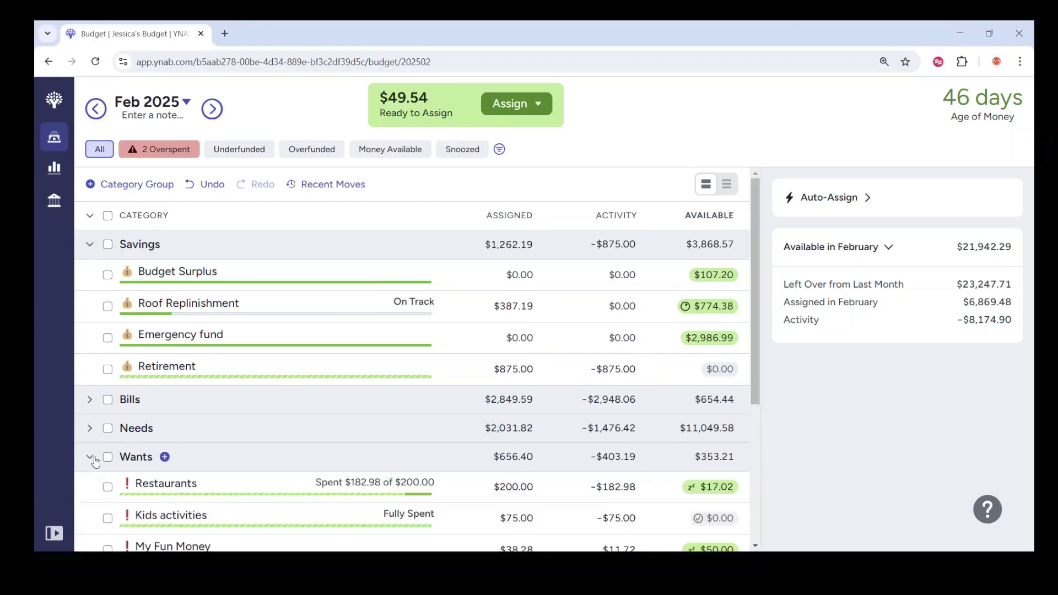
scroll(426, 416, "down", 2)
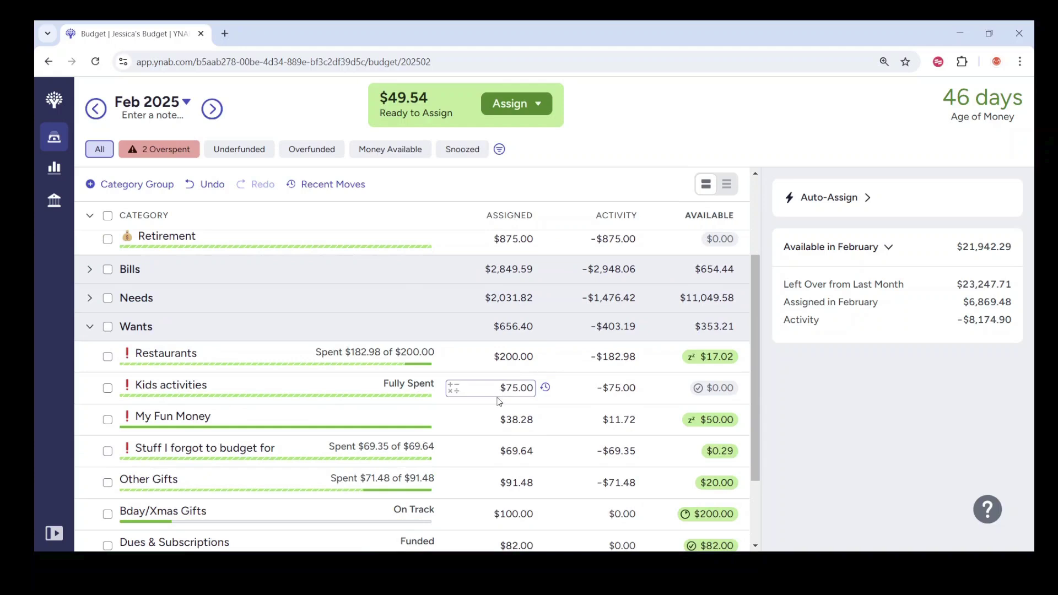
scroll(559, 317, "up", 1)
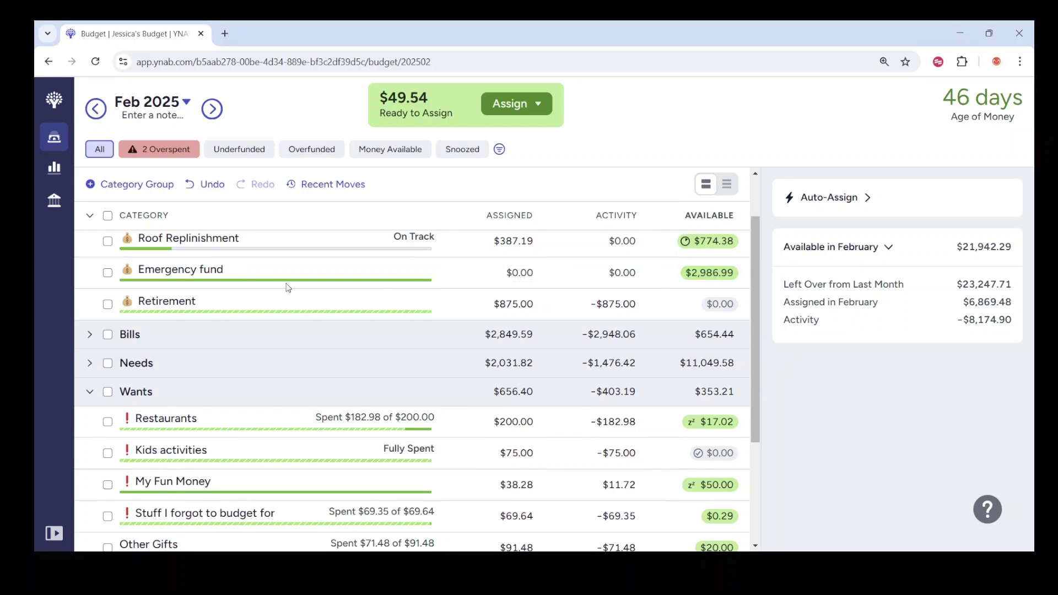
scroll(394, 311, "up", 1)
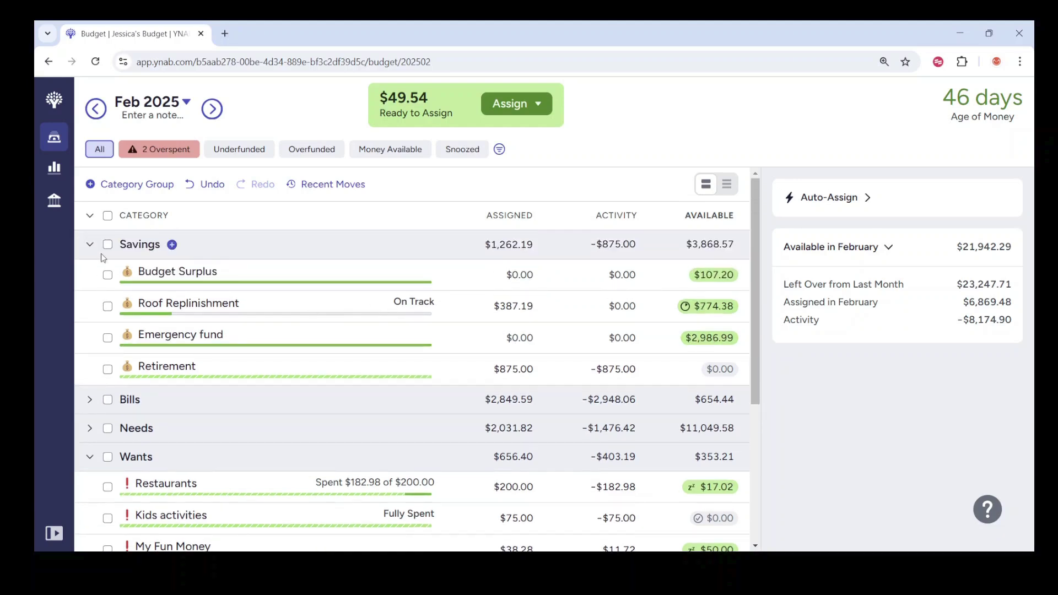
left_click(90, 244)
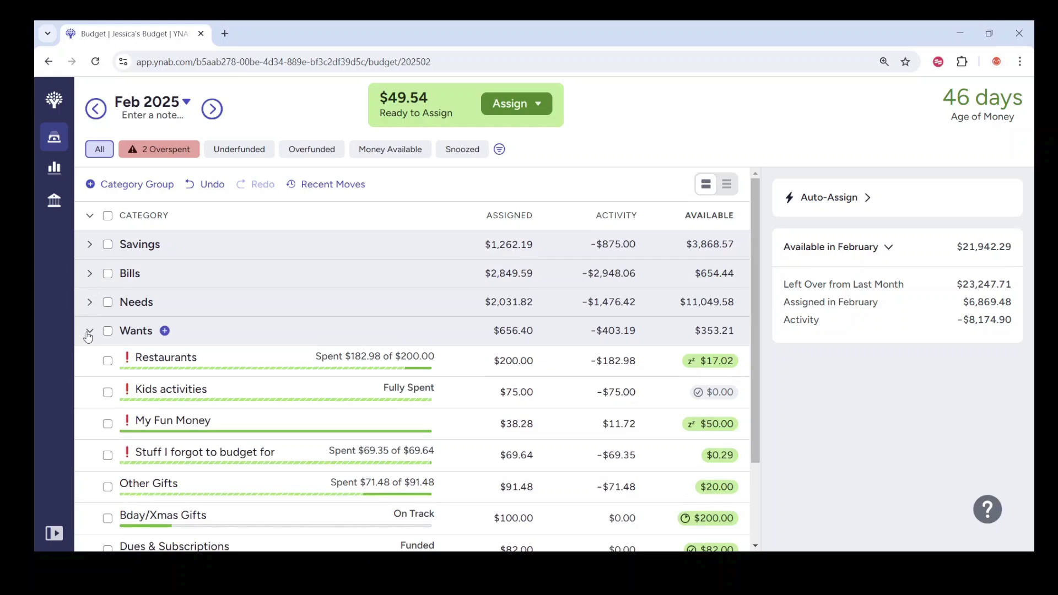
left_click(90, 330)
Expand the Bills group and review assigned, activity and available amounts from the mortgages through Auto registration (Dec).
left_click(89, 273)
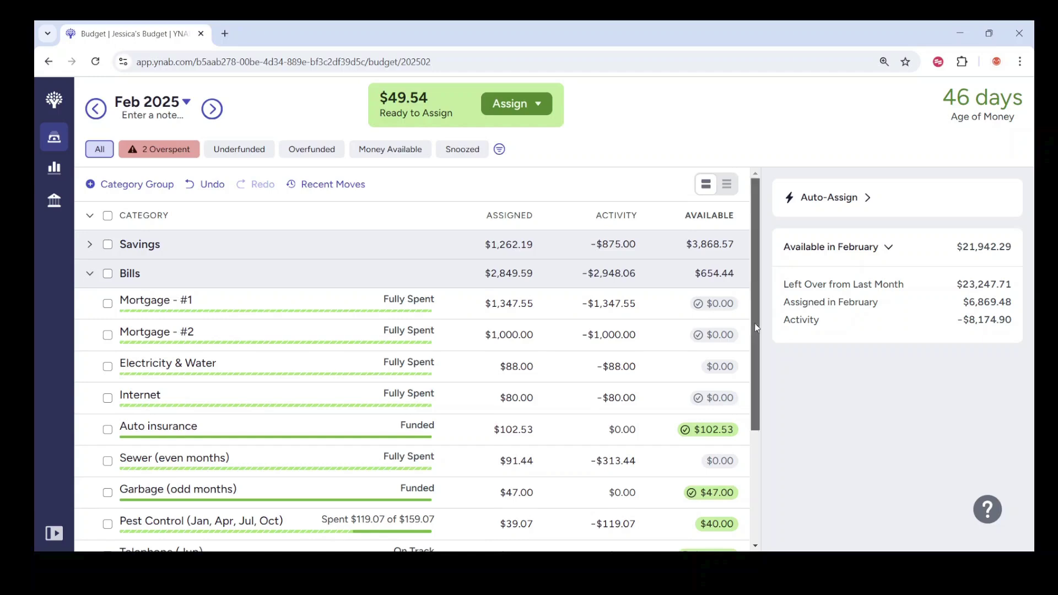
scroll(755, 327, "down", 2)
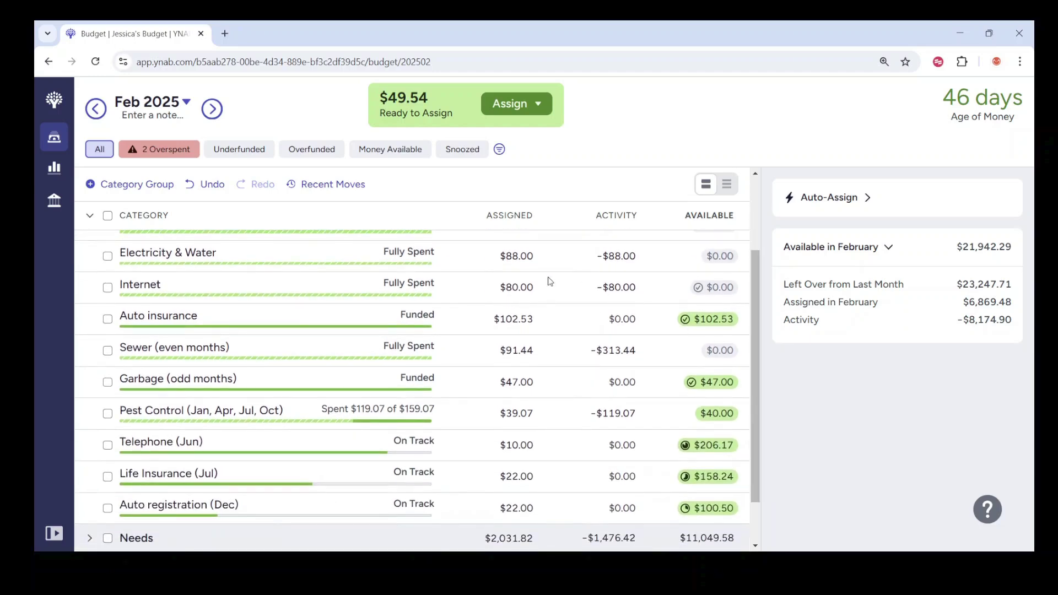
left_click(531, 268)
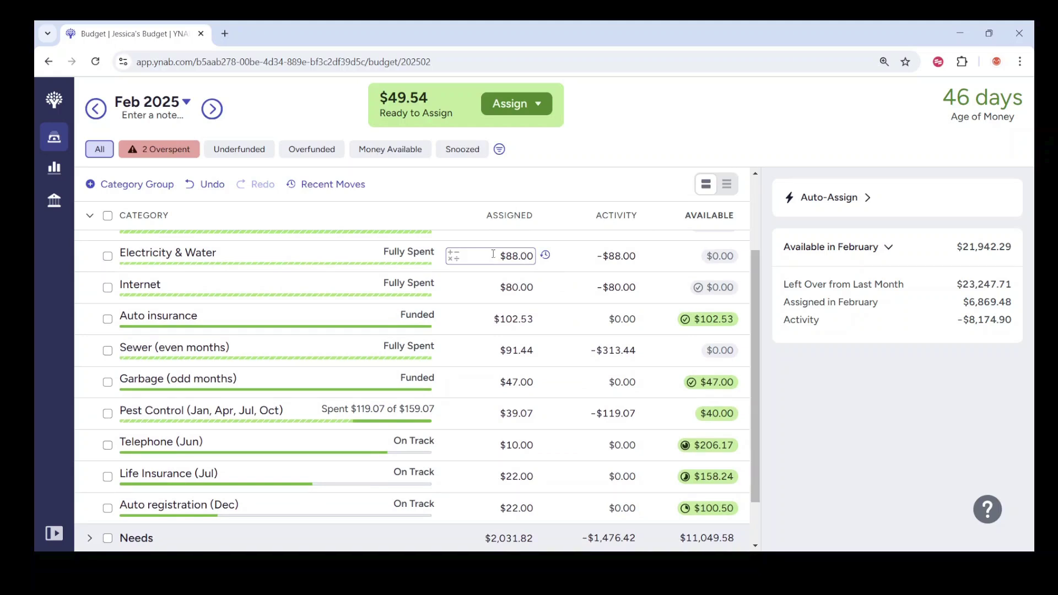
left_click(484, 284)
left_click(474, 318)
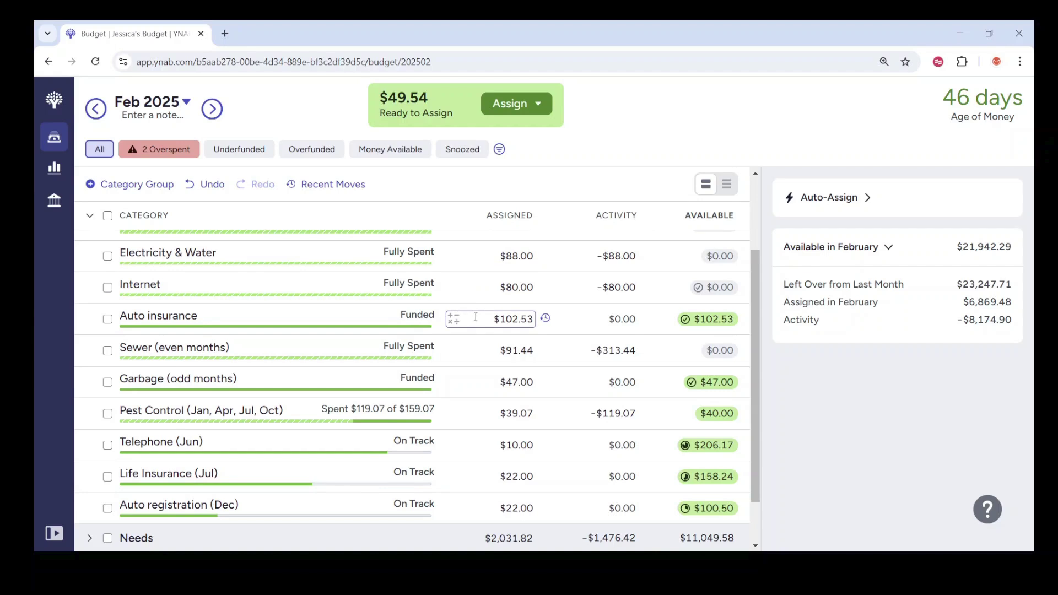
left_click(476, 347)
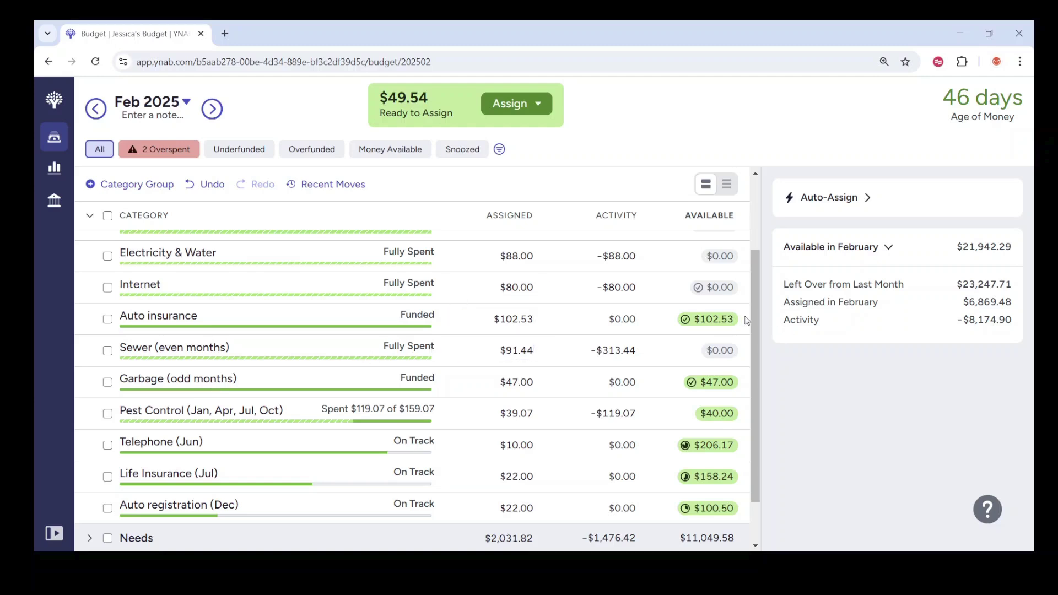
scroll(747, 319, "down", 1)
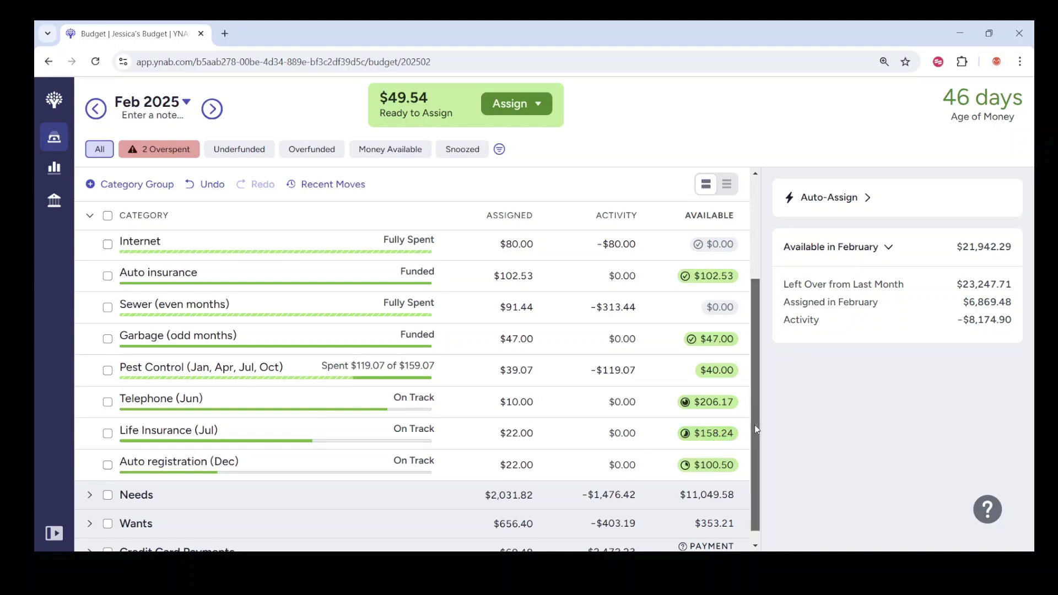
scroll(751, 448, "down", 1)
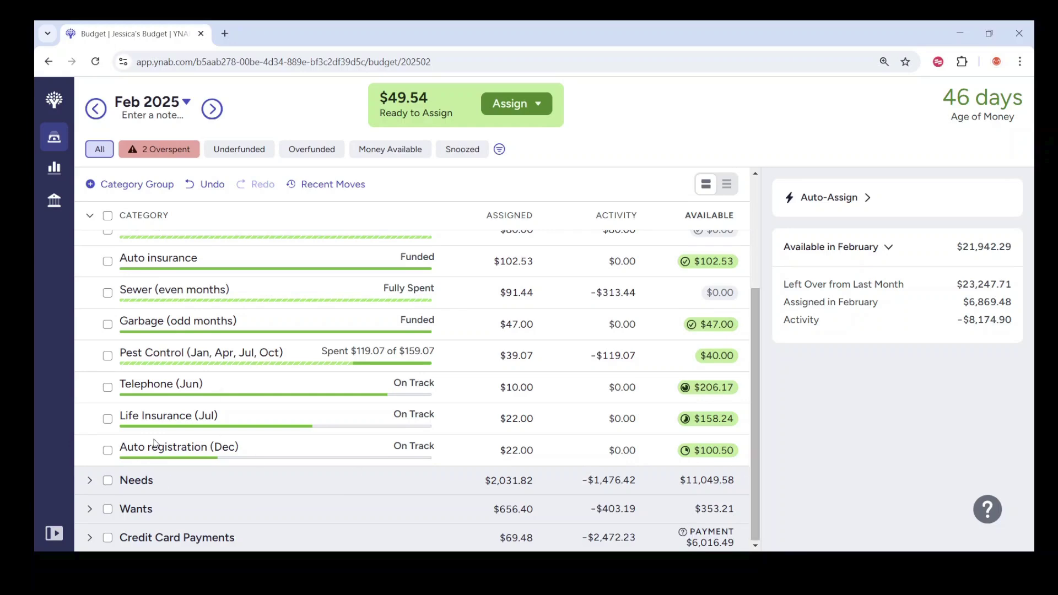
Expand the Needs group and review assigned, activity and available amounts from Groceries through Auto maintenance.
left_click(89, 480)
scroll(553, 394, "down", 5)
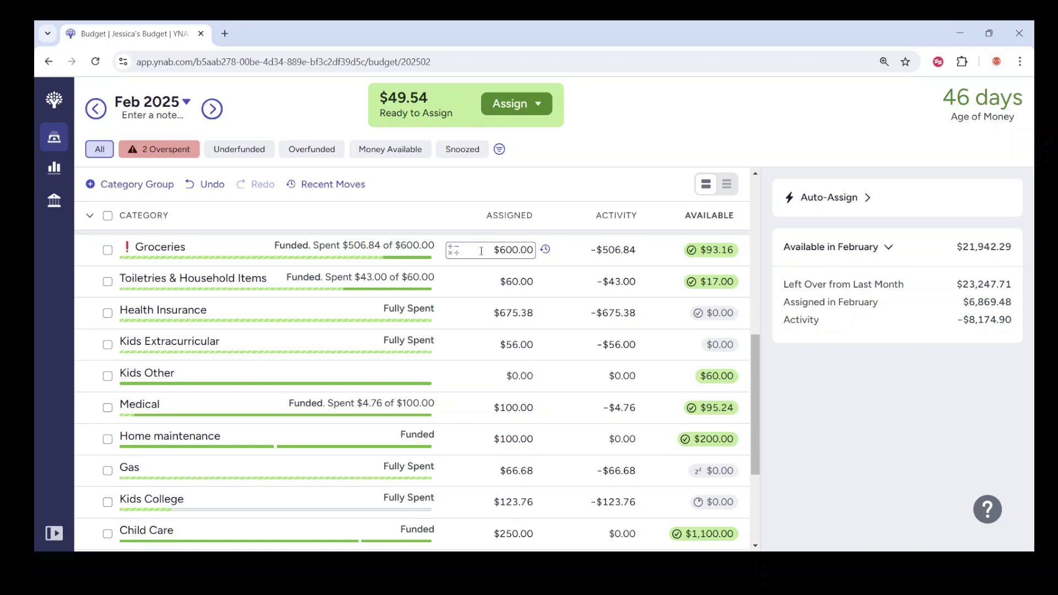
left_click(489, 280)
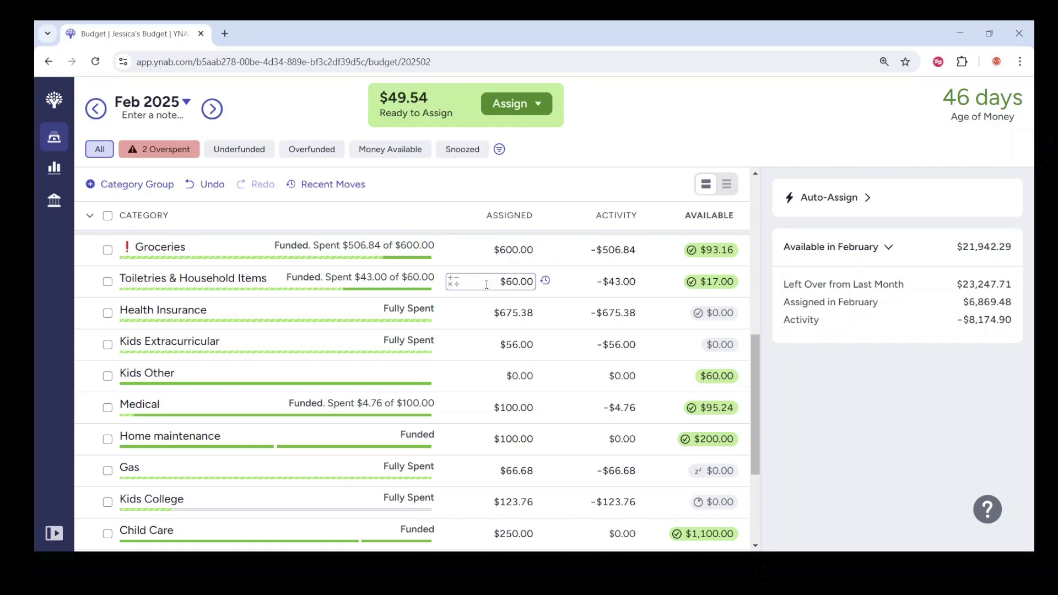
key("Return")
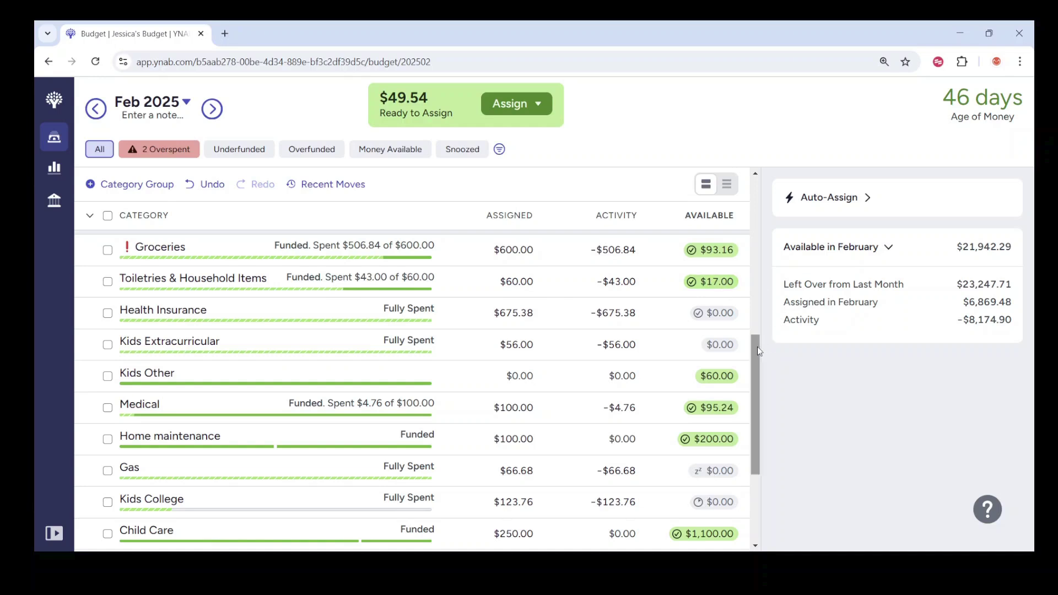
left_click_drag(757, 350, 761, 372)
left_click(507, 252)
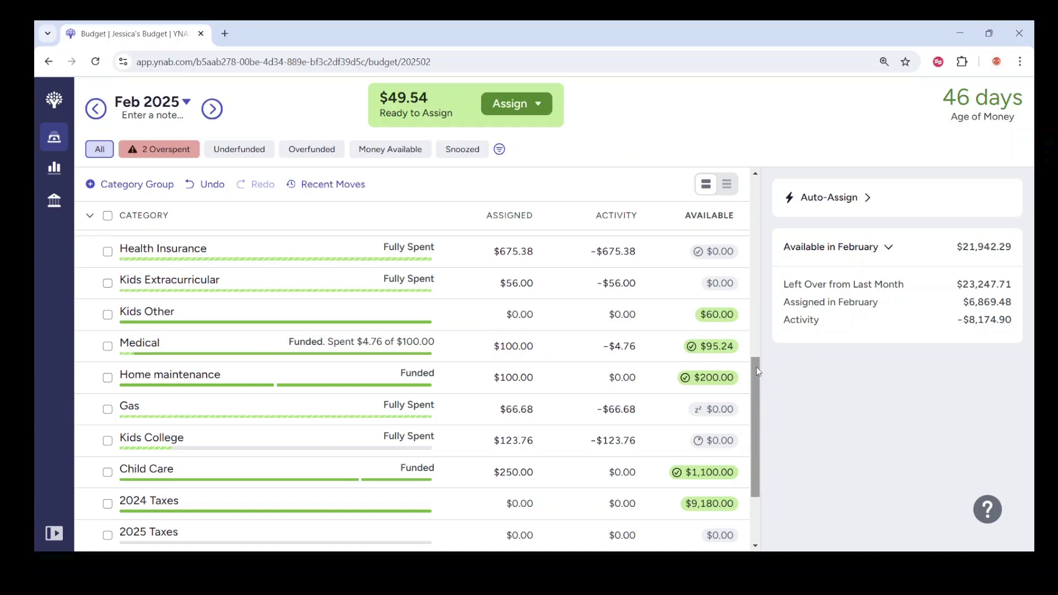
left_click_drag(756, 367, 754, 409)
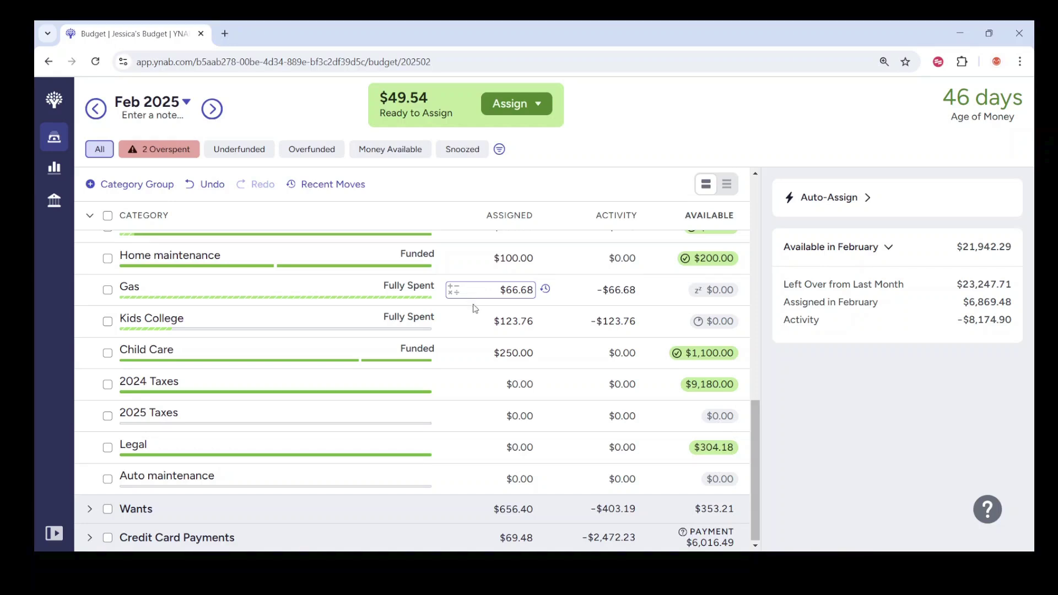
left_click(481, 322)
Expand the Wants group below Needs and review its categories from Restaurants through CC or Bank Fees.
left_click(89, 510)
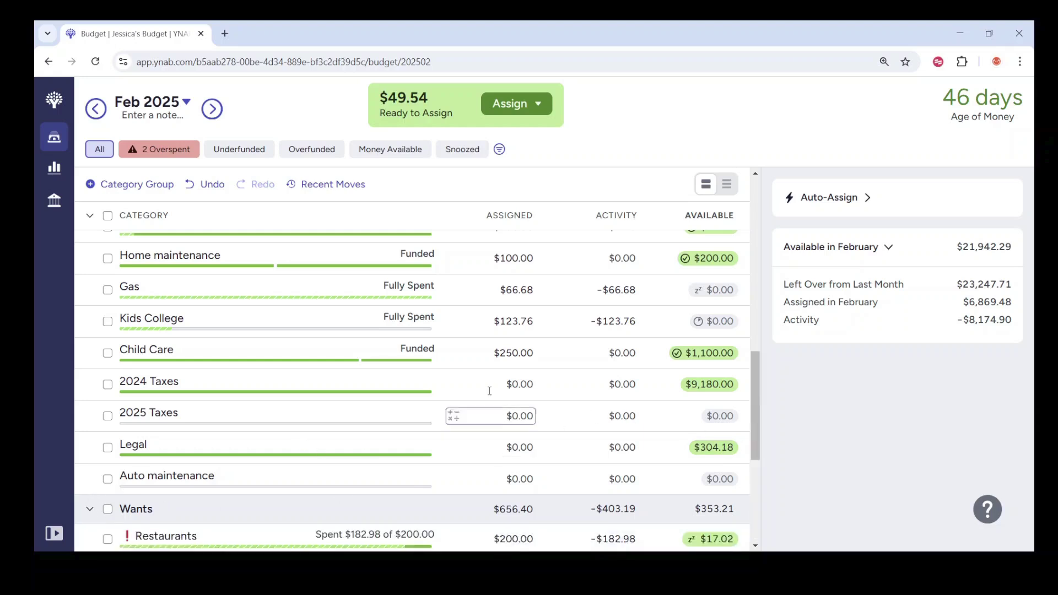
scroll(488, 391, "down", 5)
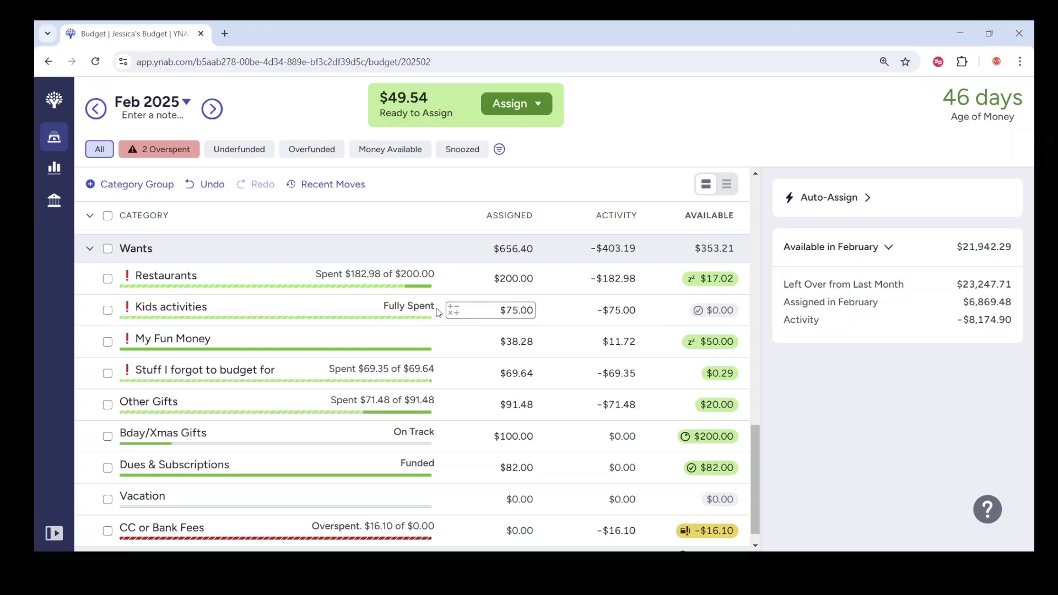
Review the assigned, activity and available amounts in Wants from Restaurants through Other Gifts, including Stuff I forgot to budget for.
scroll(438, 312, "down", 1)
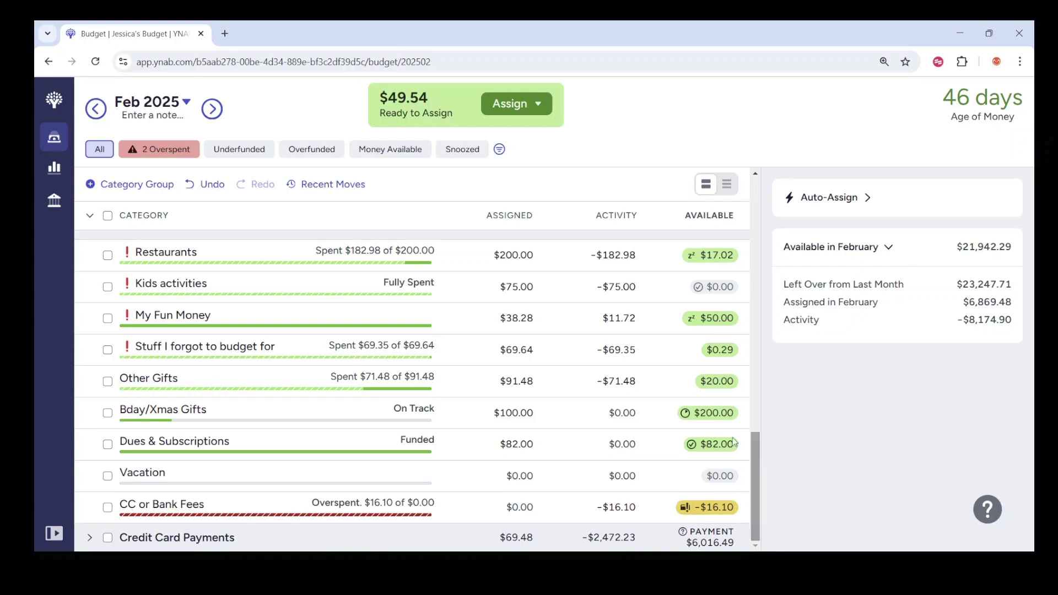
left_click(466, 358)
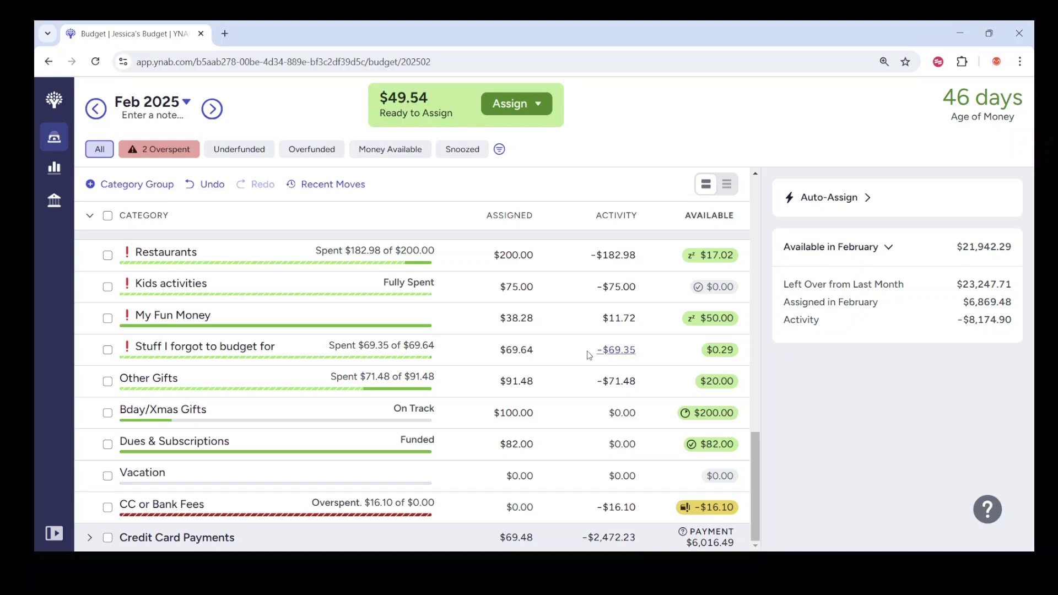
left_click(450, 348)
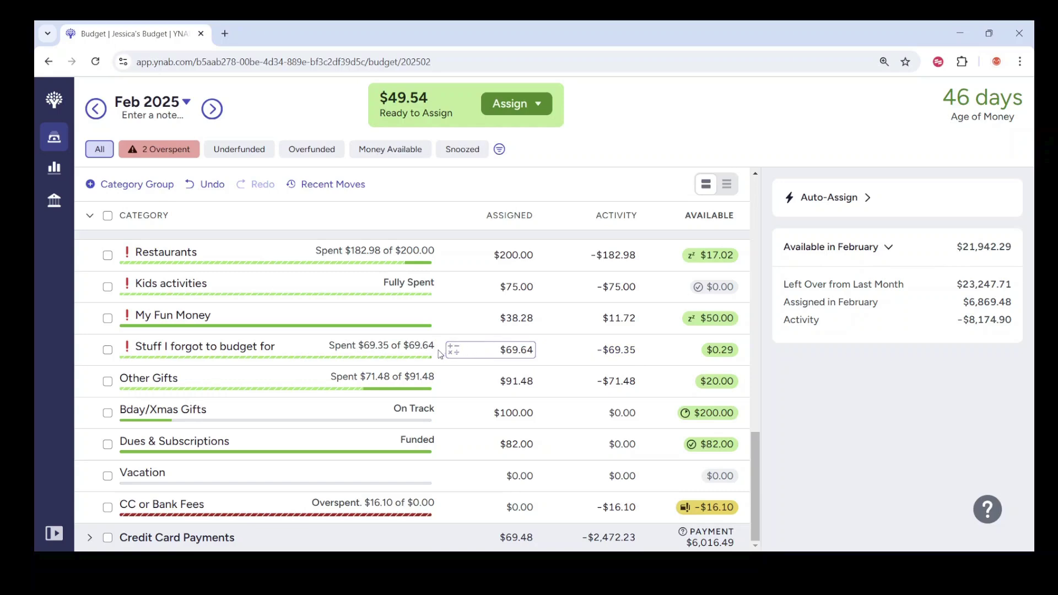
left_click(471, 384)
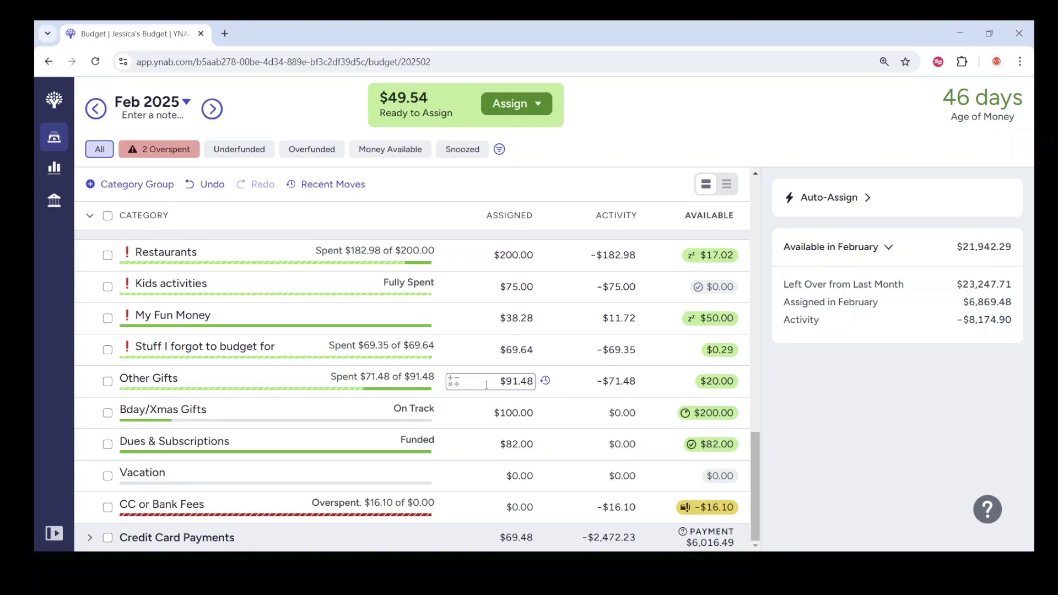
key("Return")
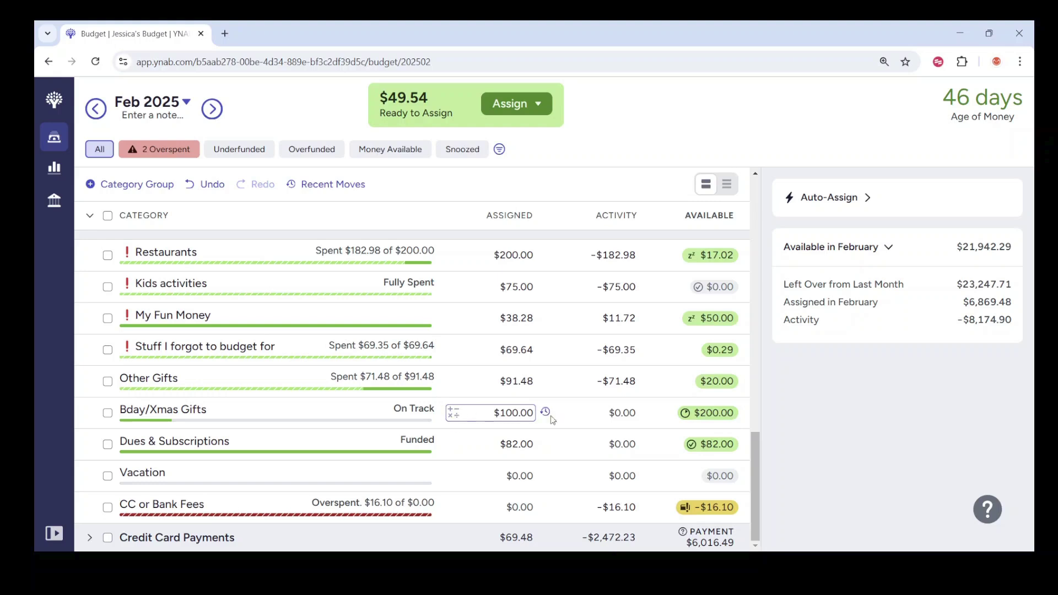
Inspect the balance and target details of the Bday/Xmas Gifts, Dues & Subscriptions and Vacation categories one after another.
left_click(510, 413)
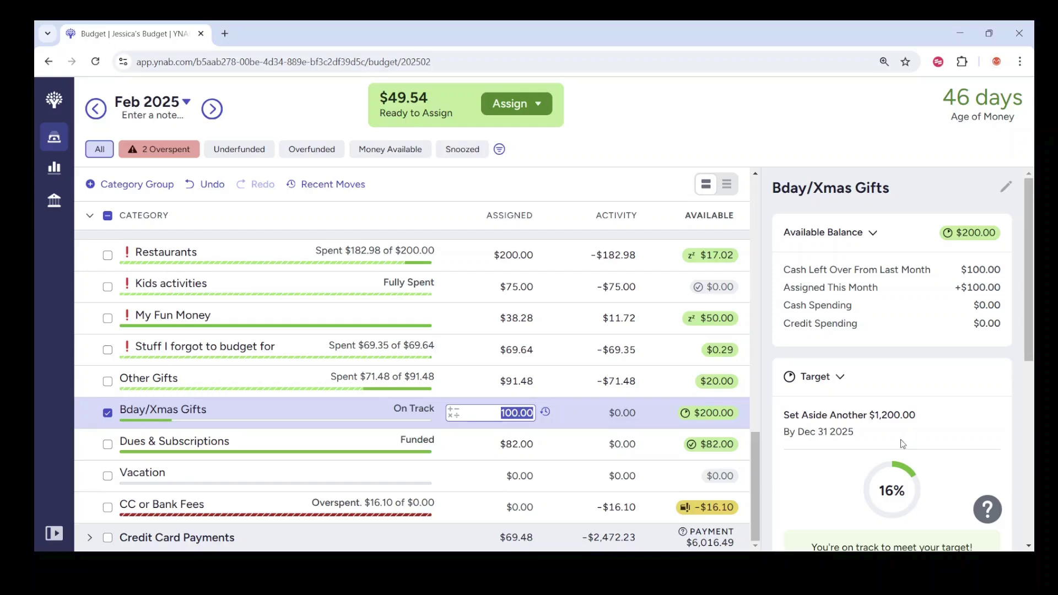
scroll(857, 420, "down", 1)
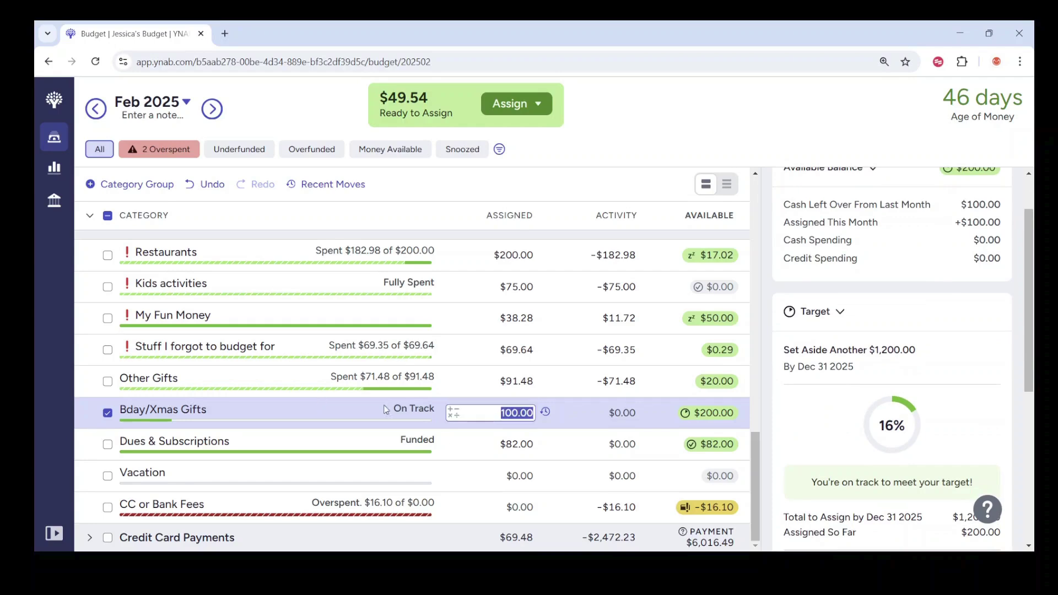
left_click(375, 441)
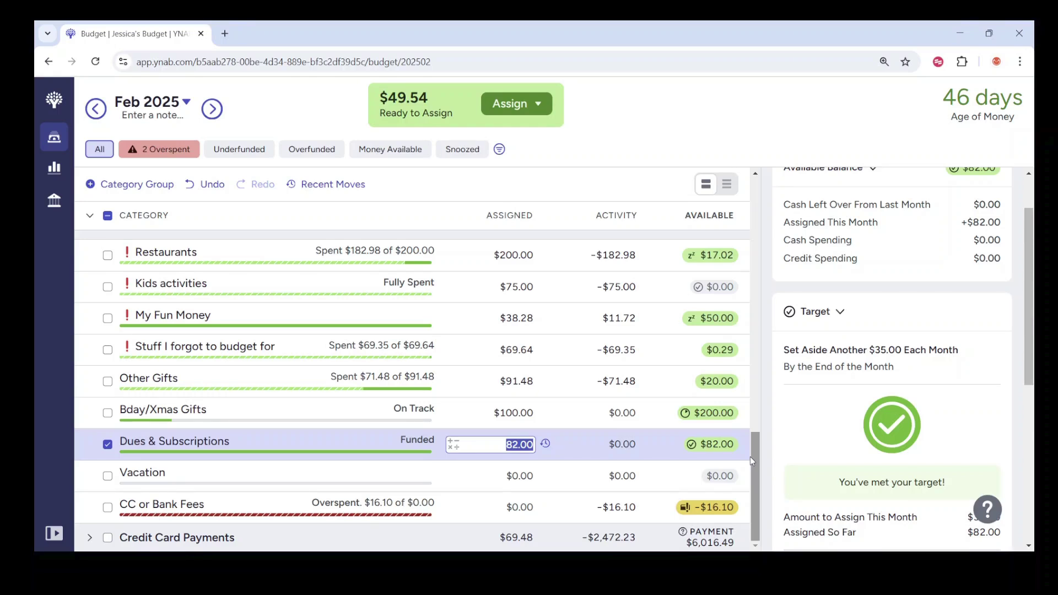
left_click(744, 480)
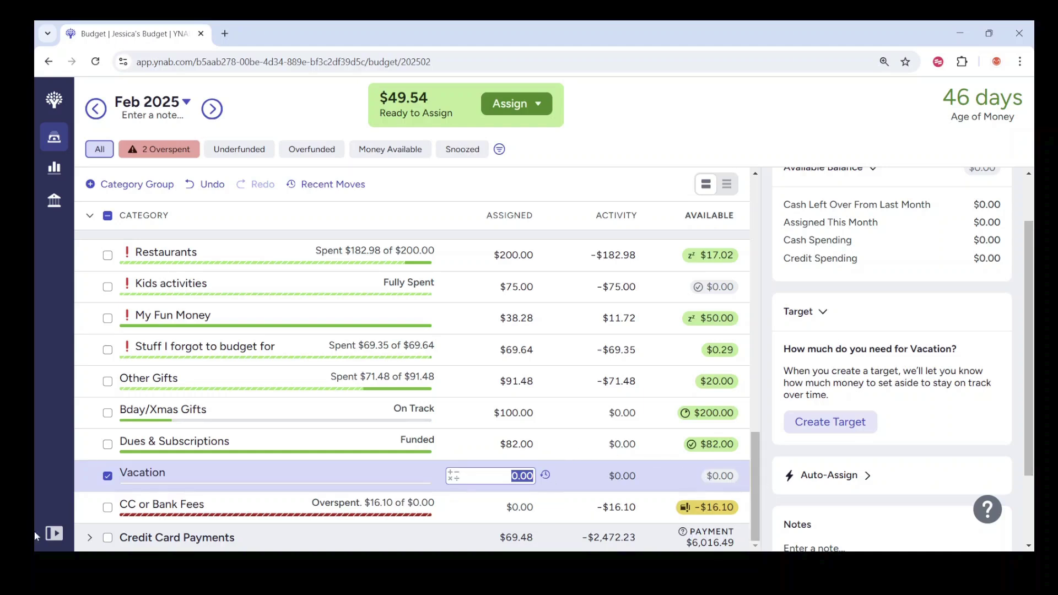
Expand the Credit Card Payments group, review the activity and available payment for each card, and return to the start of the budget.
left_click(90, 538)
scroll(432, 407, "down", 2)
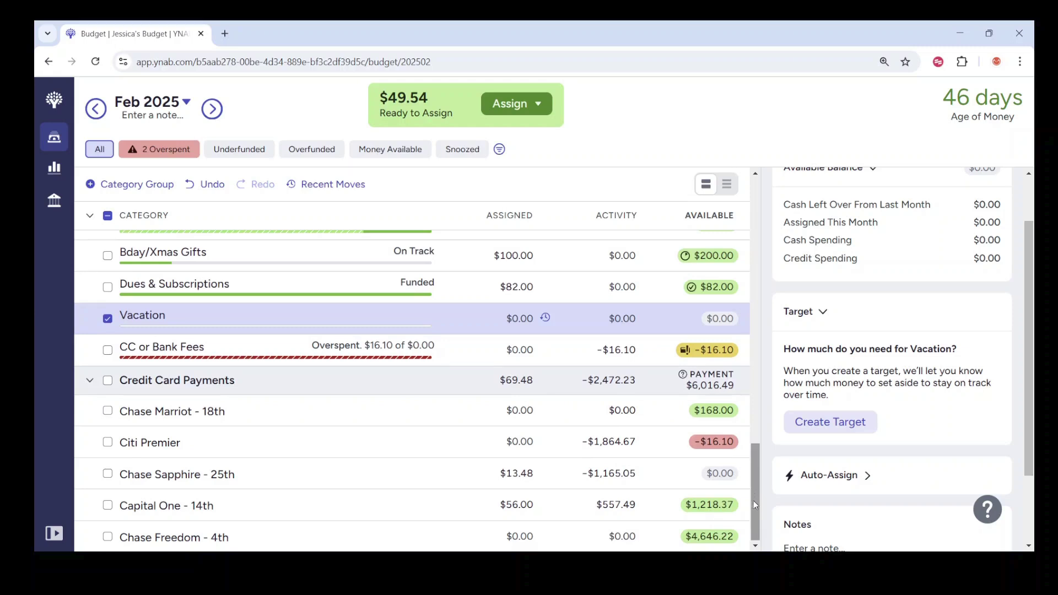
left_click_drag(755, 533, 749, 207)
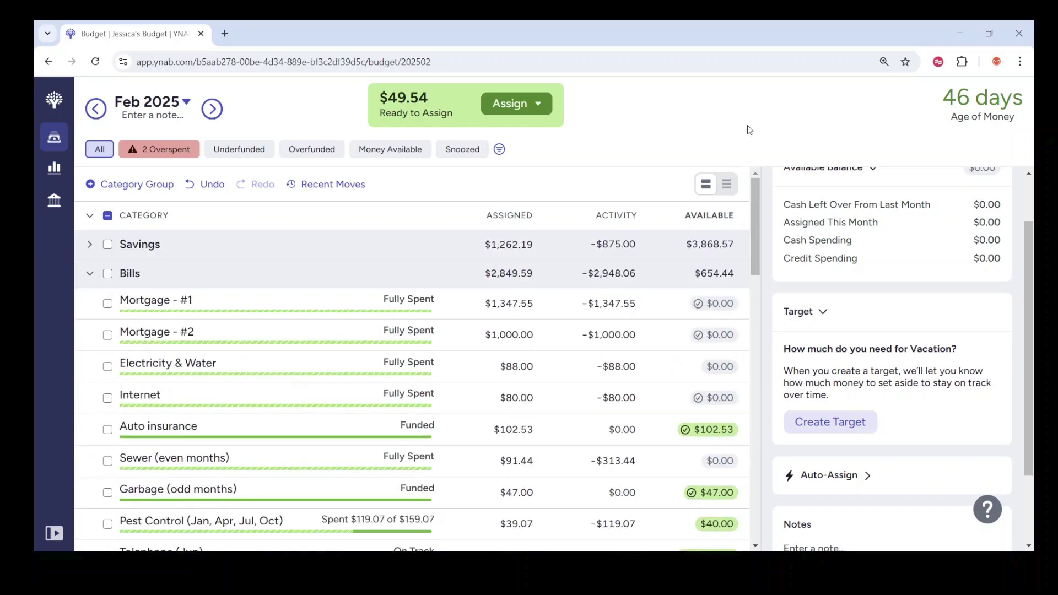